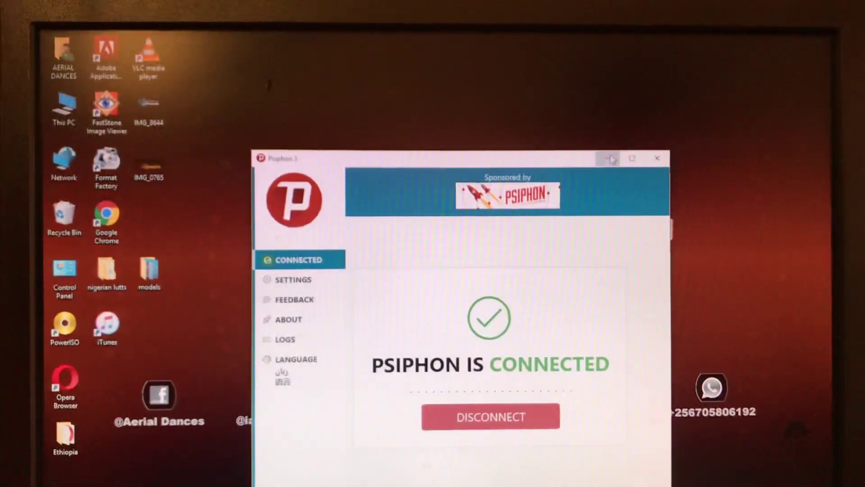
Step: Minimize Psiphon, launch Chrome from the desktop and maximize its profile picker window
click(608, 156)
double_click(108, 217)
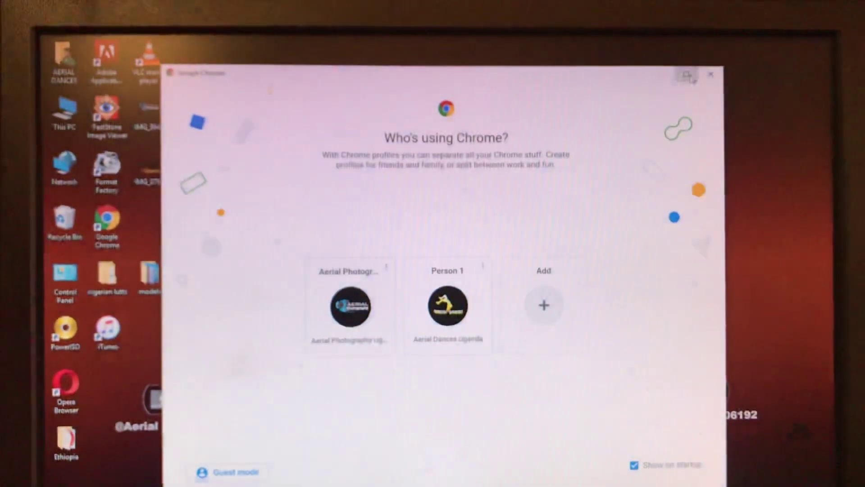
click(688, 70)
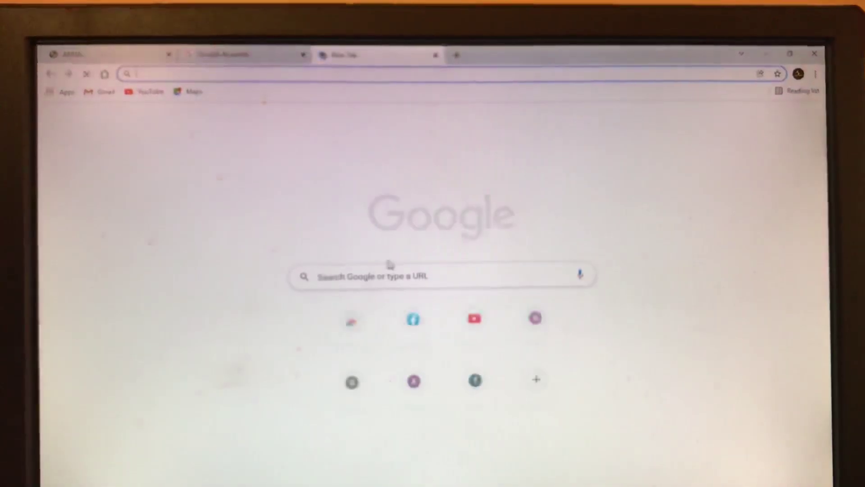
Step: Load youtube.com from the YouTube bookmark
click(474, 318)
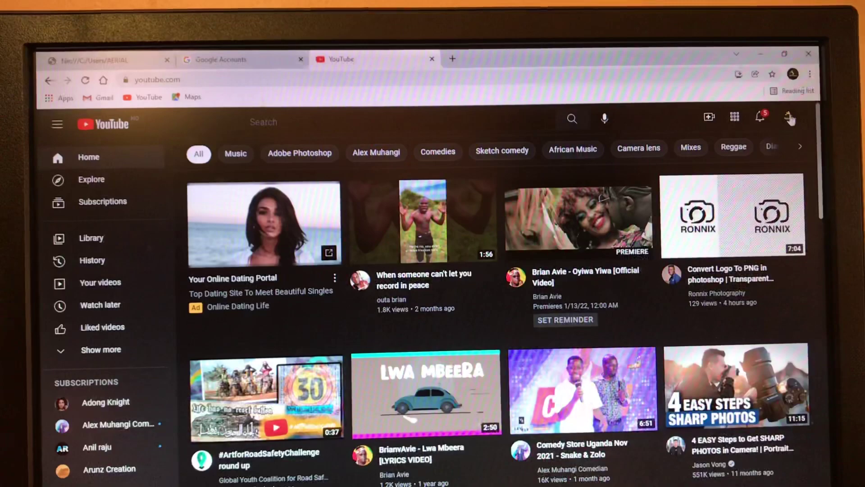
Step: Open the account menu from the profile avatar in the top-right corner
right_click(790, 120)
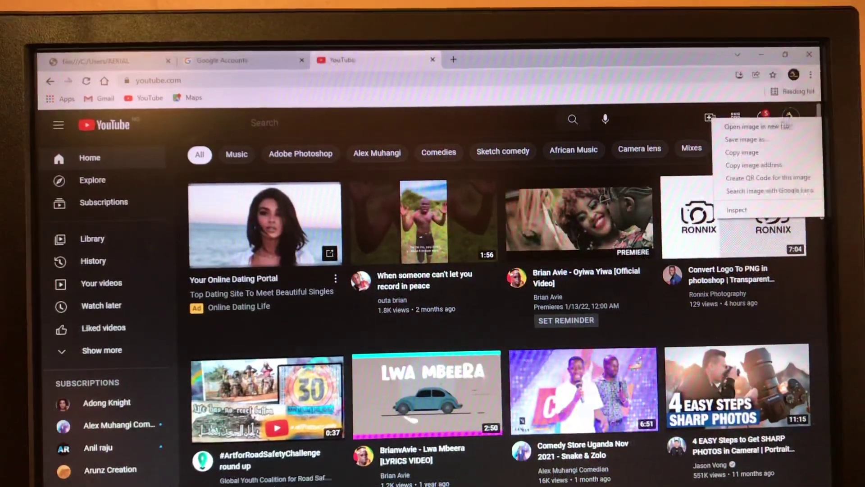
click(790, 121)
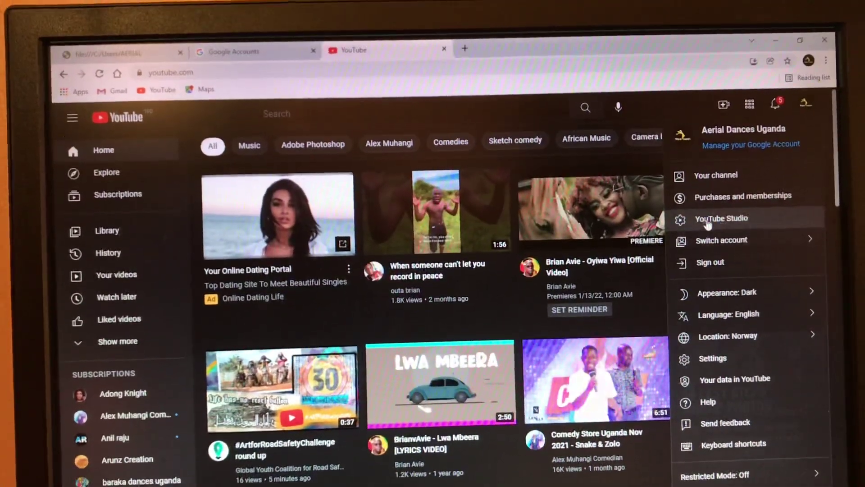
Step: Open YouTube Studio for the Aerial Dances Uganda channel from the account menu
click(731, 219)
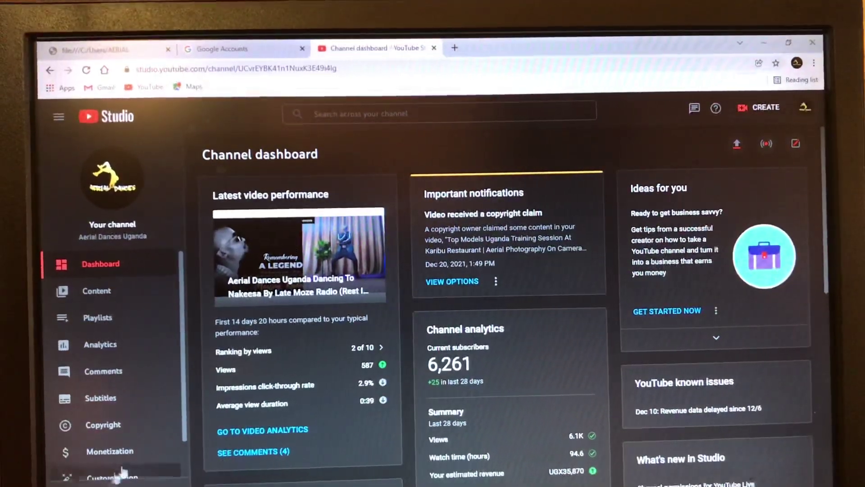
scroll(124, 473, down, 1)
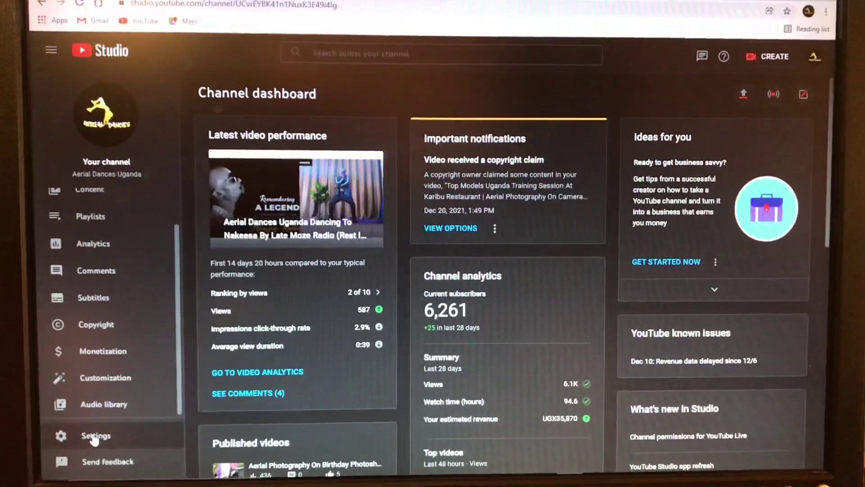
Step: Open Studio Settings and show the Channel section's basic info
click(95, 436)
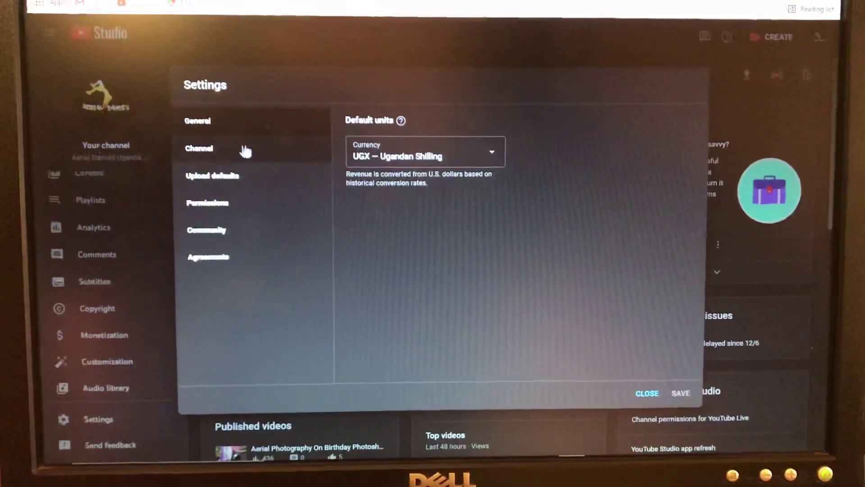
click(217, 150)
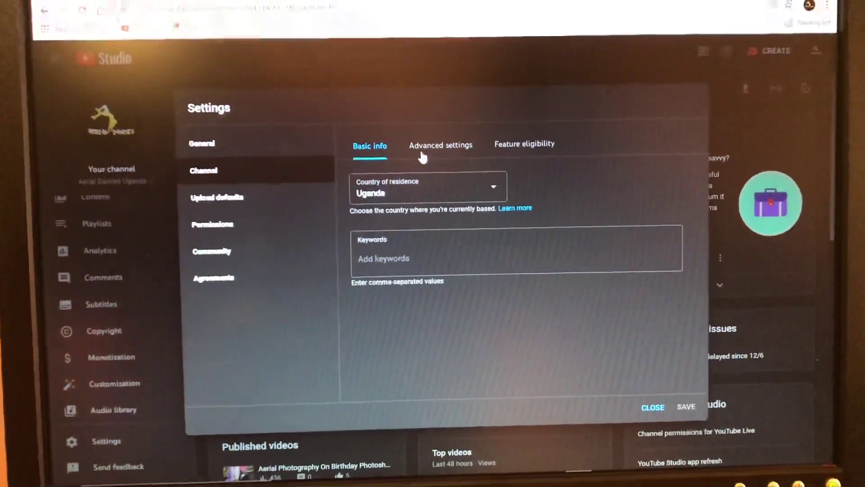
Step: On the Advanced settings tab, uncheck 'Display the number of people subscribed to my channel'
click(445, 148)
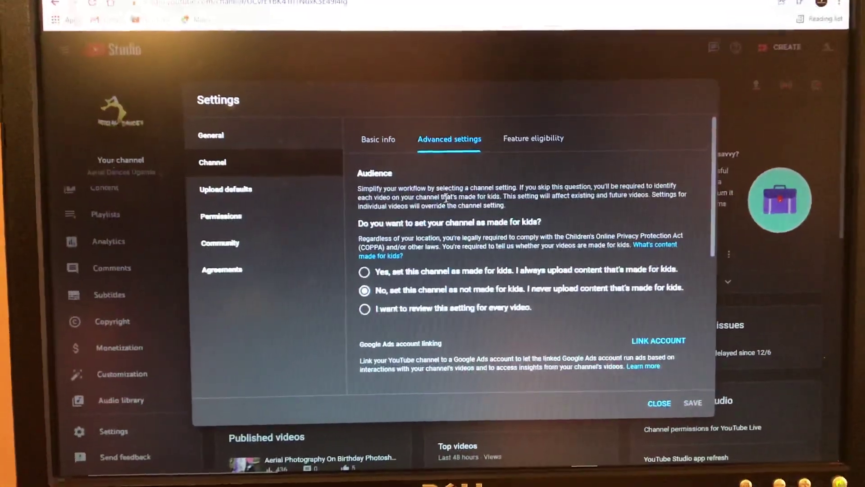
scroll(448, 205, down, 3)
scroll(448, 204, down, 3)
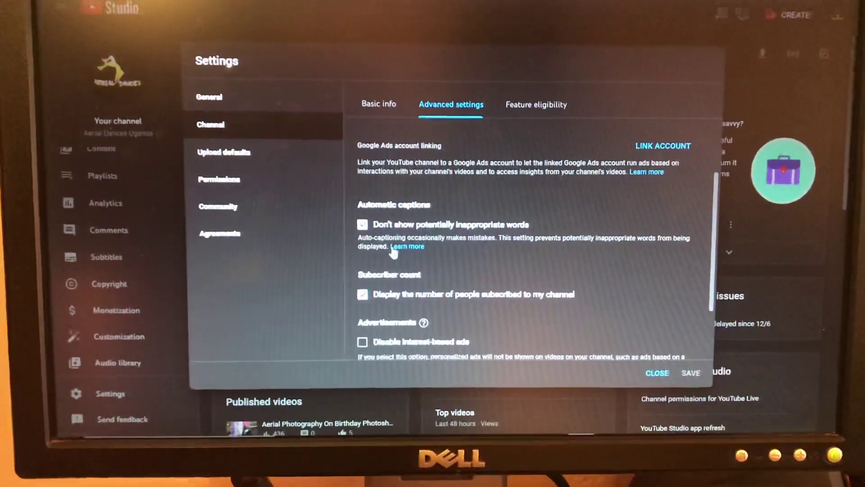
scroll(398, 203, down, 2)
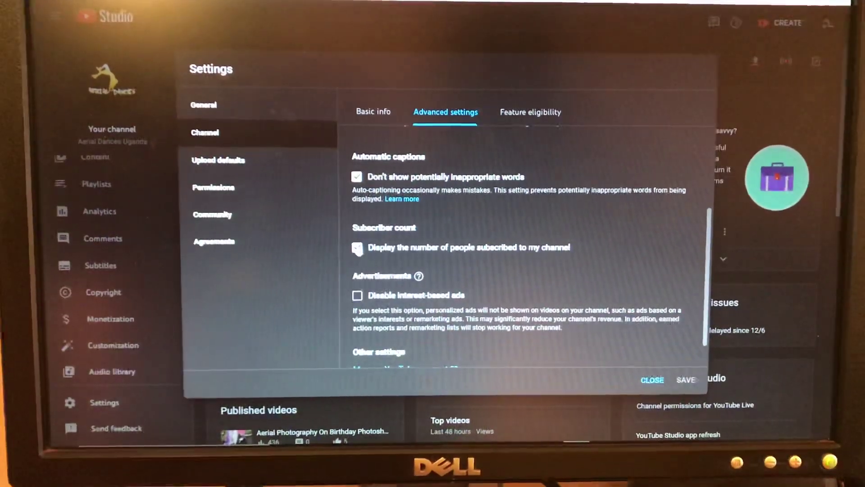
click(357, 249)
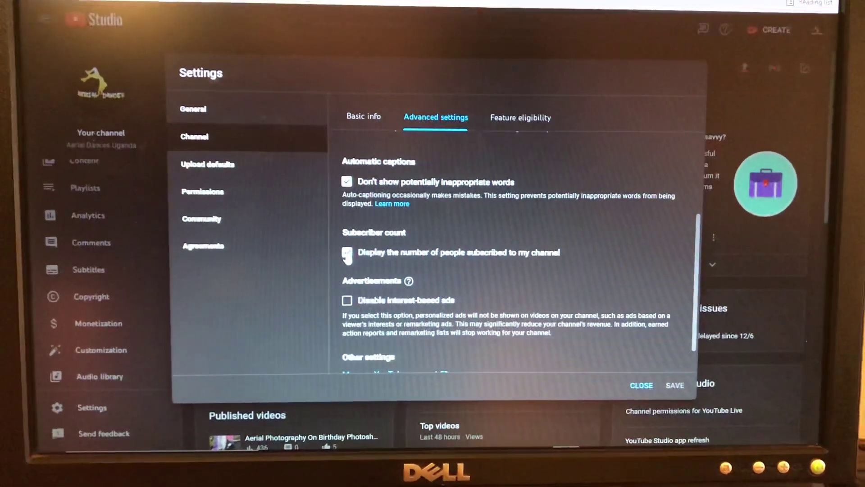
click(348, 255)
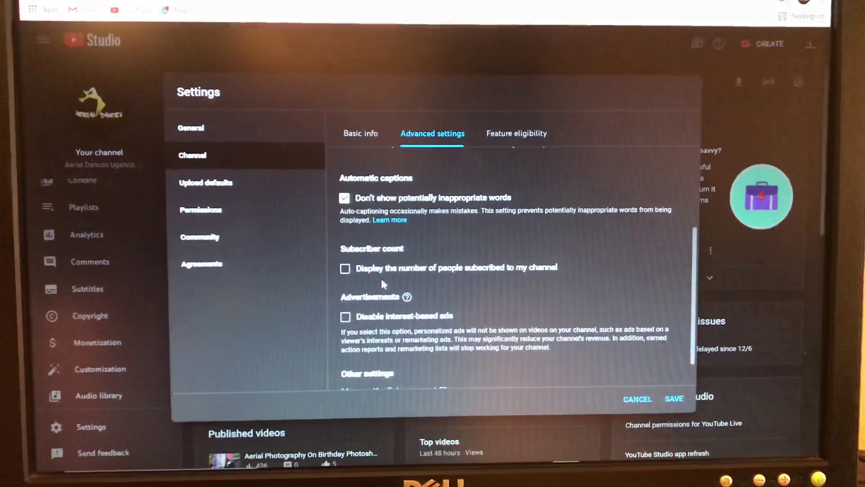
scroll(422, 287, down, 3)
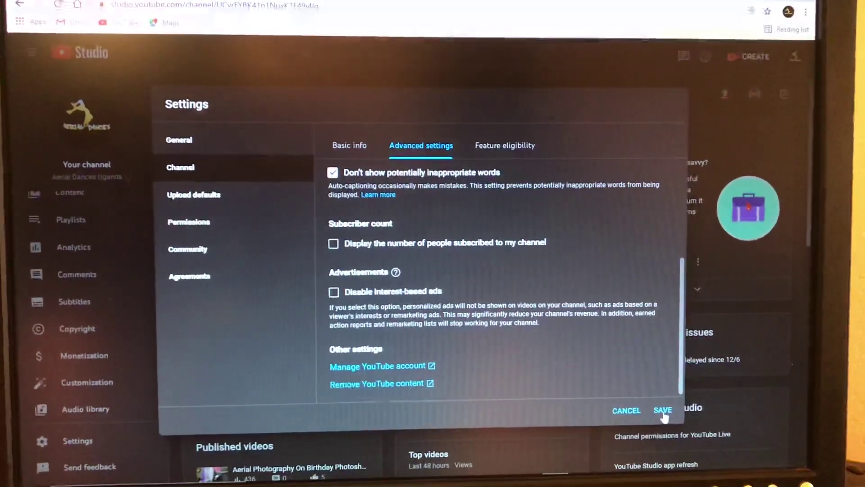
Step: Save the subscriber-count change and go to 'Your channel' from the avatar menu
click(664, 409)
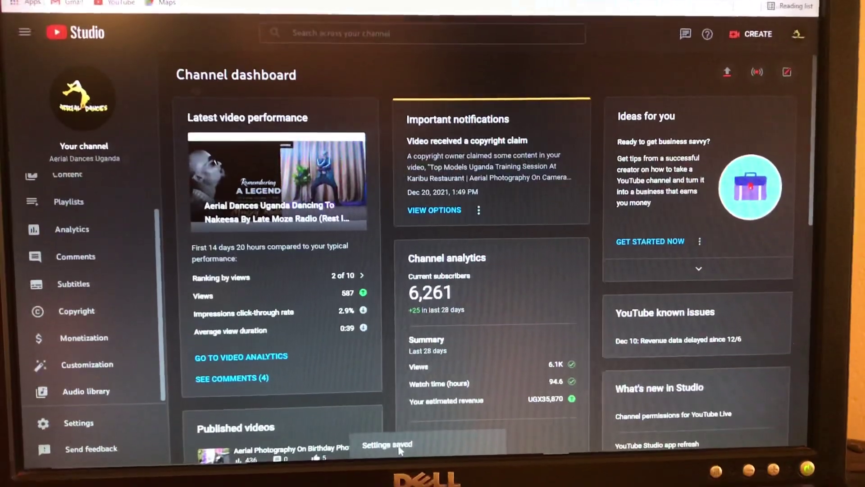
click(798, 45)
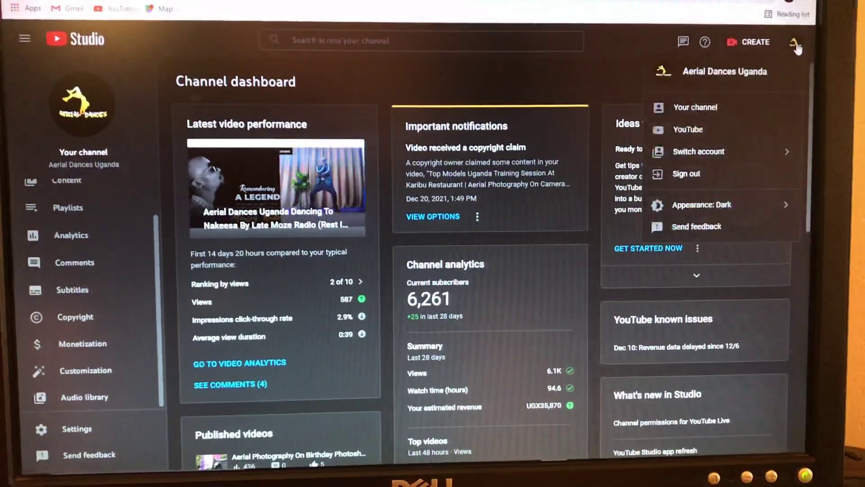
click(713, 111)
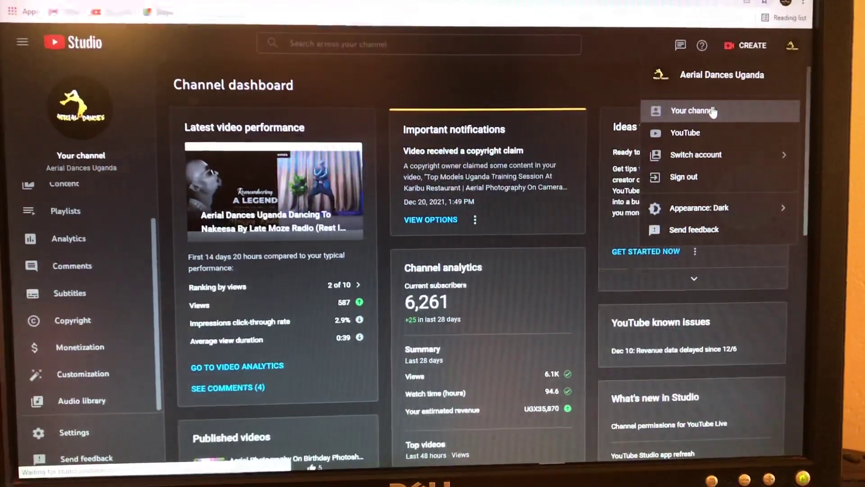